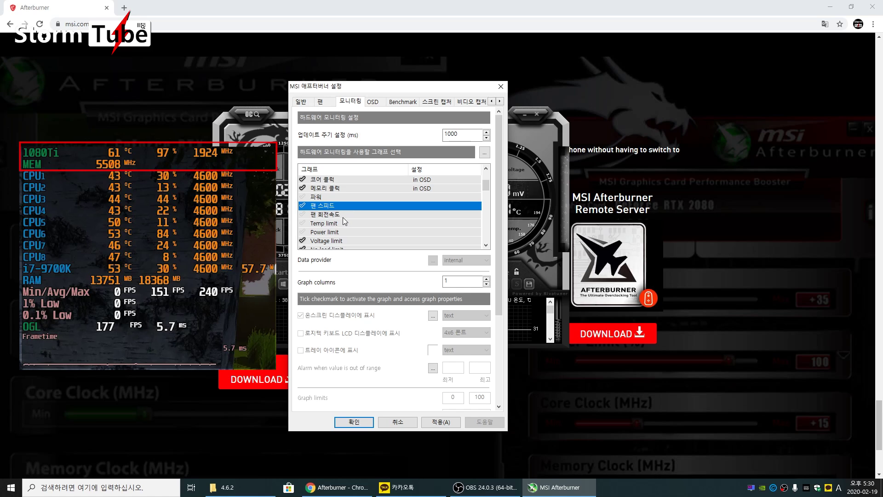
- Examine the fan rotation speed, Voltage limit and No load limit entries in the hardware monitoring graph list
left_click(344, 218)
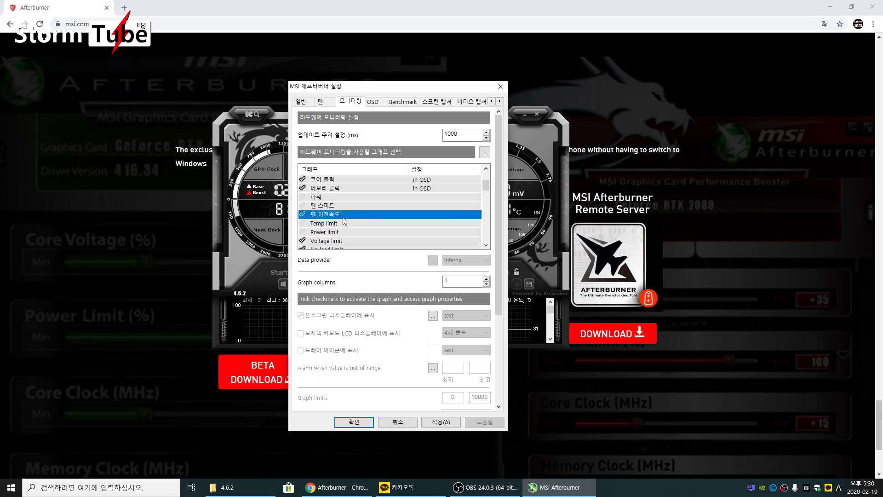
left_click(303, 215)
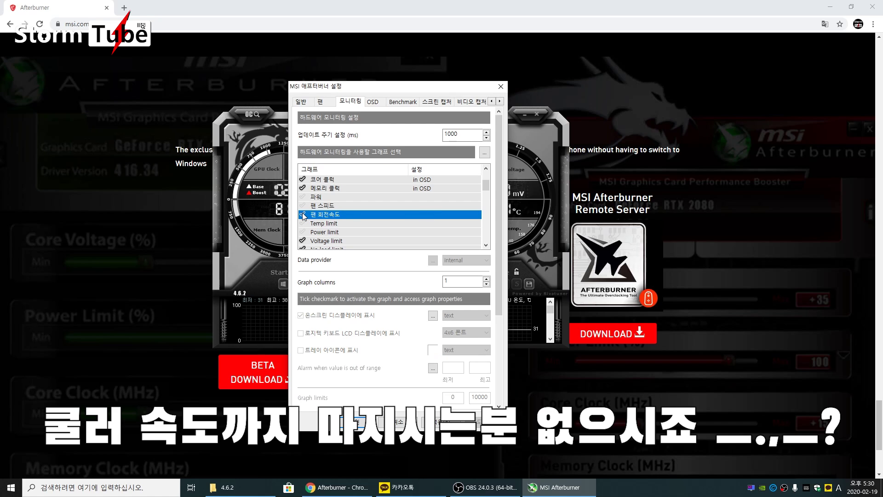
scroll(380, 217, "down", 2)
left_click(362, 189)
left_click(338, 197)
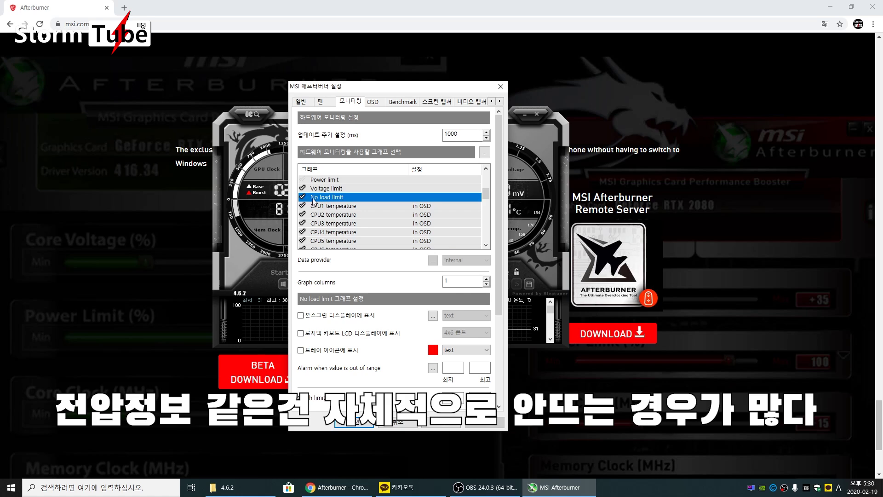
scroll(373, 221, "up", 1)
scroll(373, 221, "down", 1)
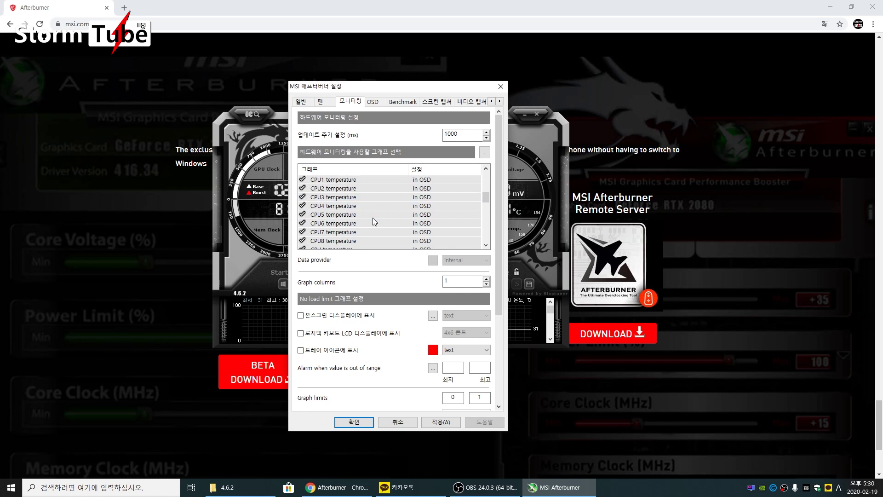
- Examine the per-core and overall CPU temperature, usage and clock entries in the monitoring graph list
key("Down")
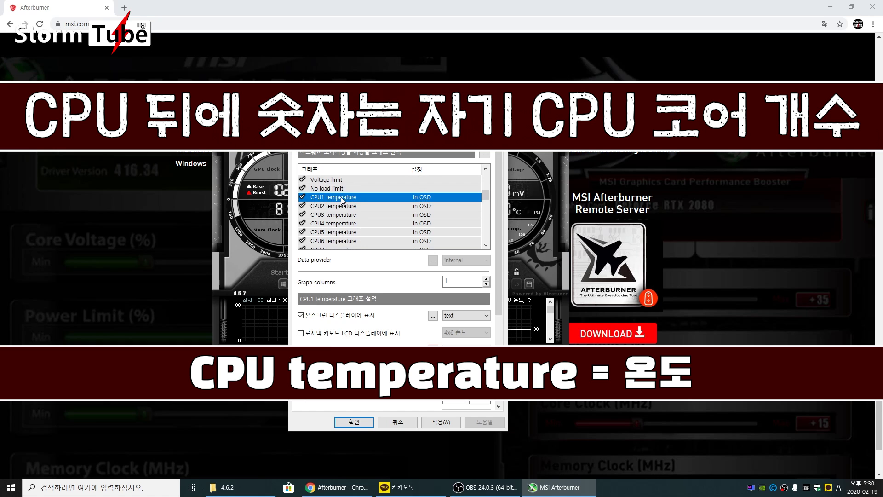
scroll(363, 204, "down", 1)
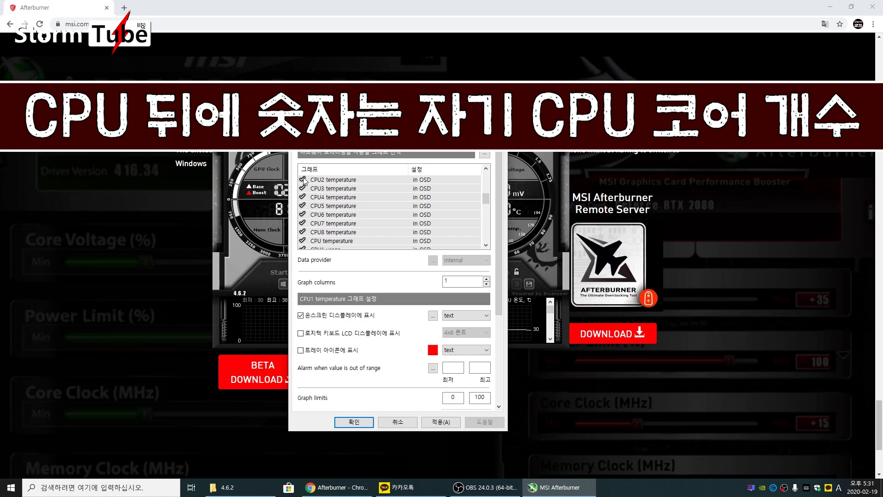
scroll(335, 201, "down", 2)
left_click(334, 197)
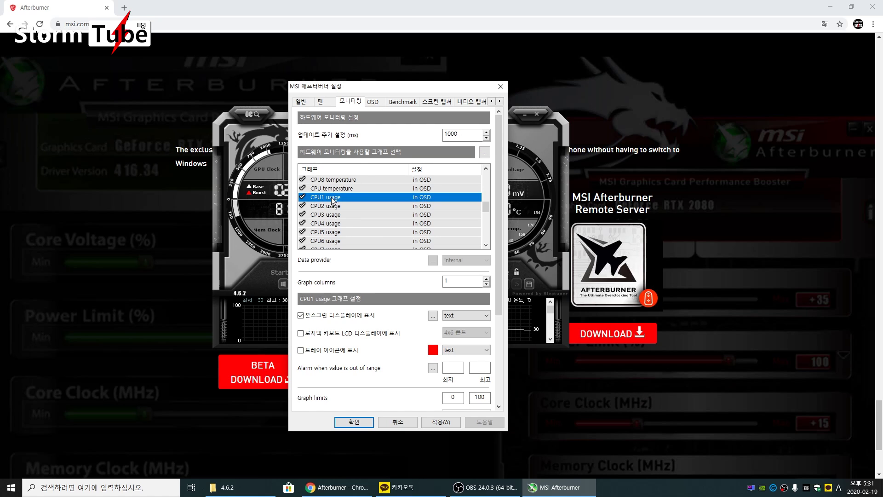
scroll(345, 221, "down", 1)
scroll(346, 224, "up", 1)
scroll(349, 203, "down", 1)
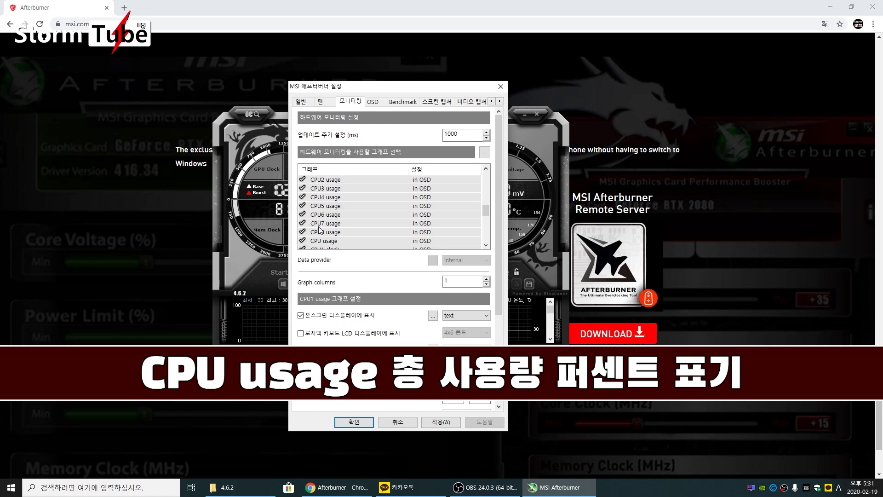
left_click(333, 218)
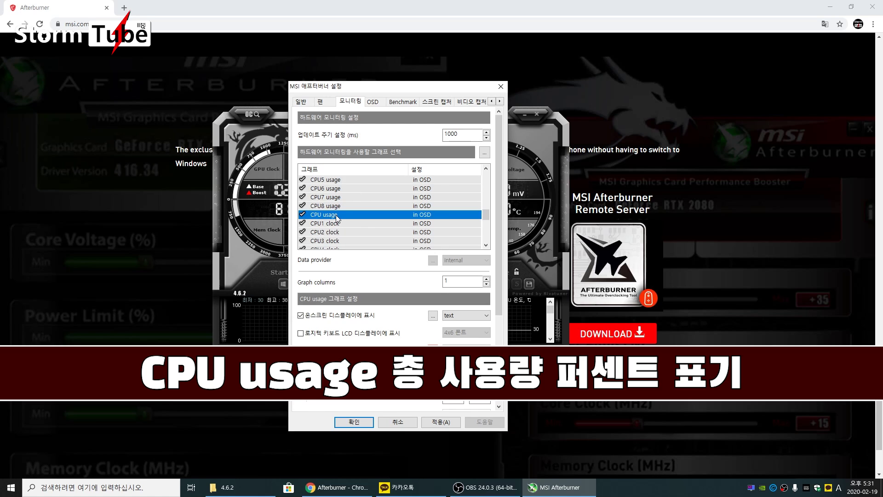
left_click(338, 222)
scroll(353, 228, "down", 2)
left_click(342, 233)
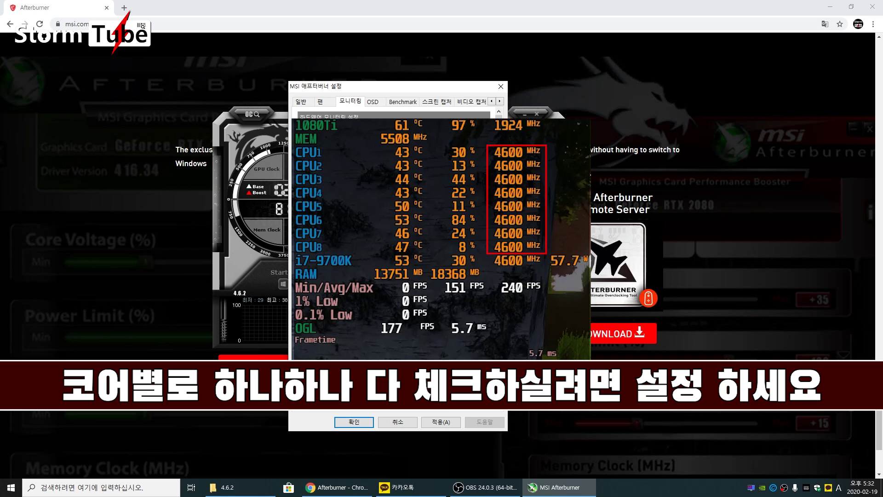
- Inspect the graph settings of the CPU power, RAM usage and Commit charge entries
left_click(338, 196)
left_click(349, 206)
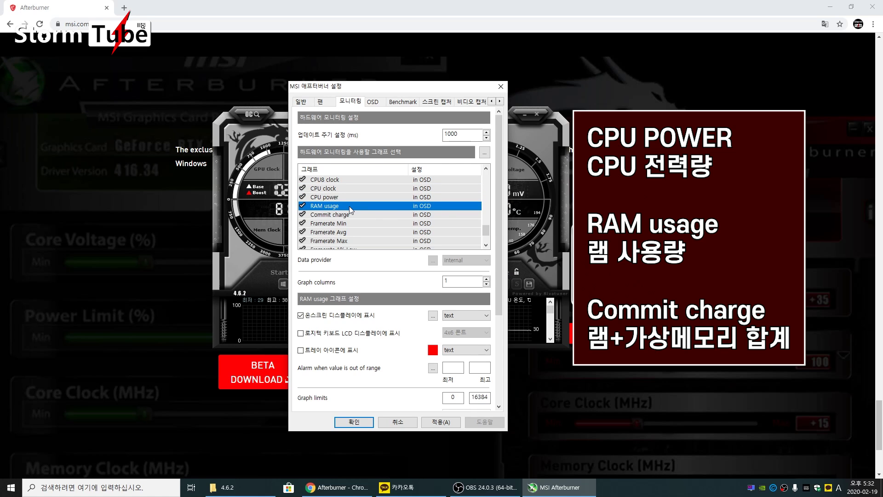
left_click(352, 215)
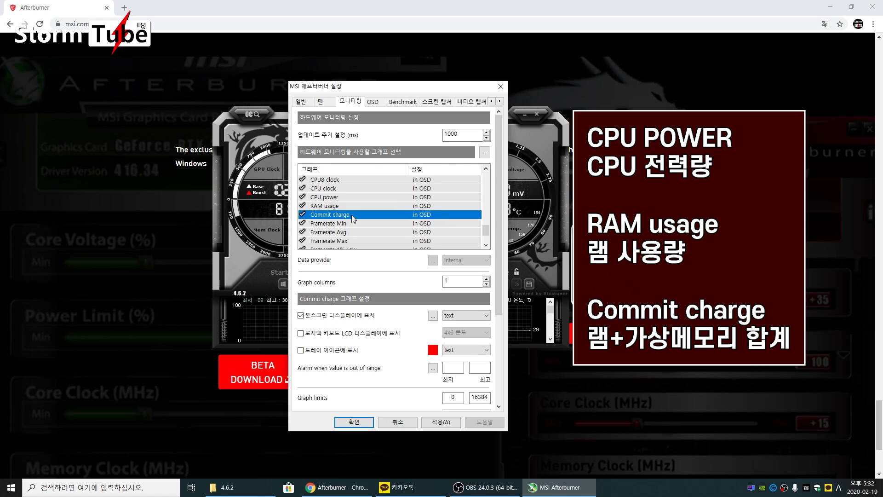
- Inspect the Framerate Min, Avg, Max, 1% Low, 0.1% Low, overall framerate and Frametime entries
scroll(351, 214, "down", 1)
left_click(349, 197)
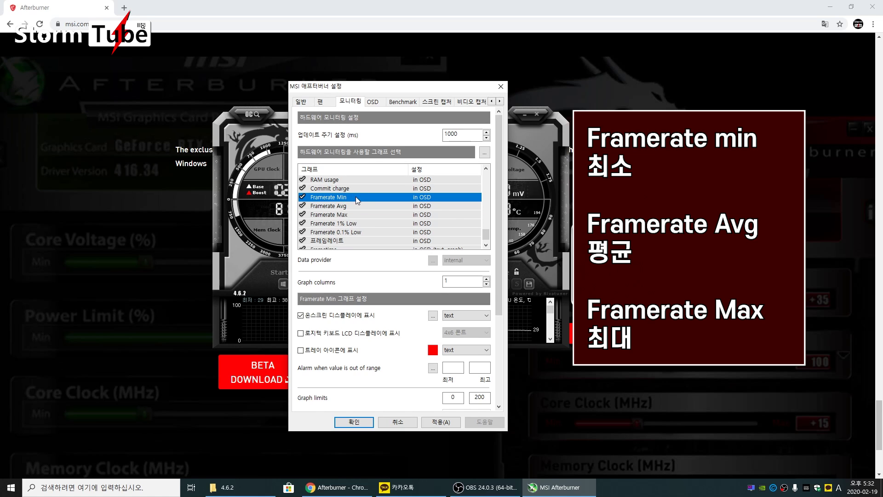
left_click(350, 206)
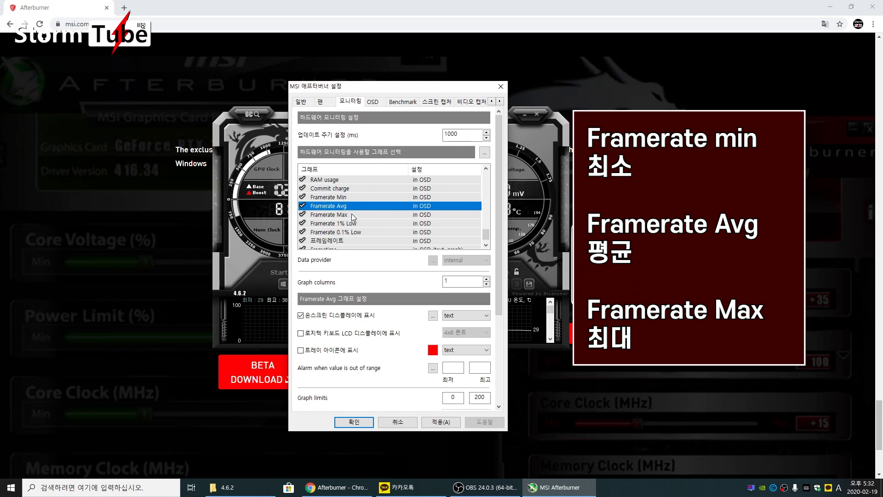
left_click(351, 214)
scroll(368, 220, "down", 1)
left_click(360, 215)
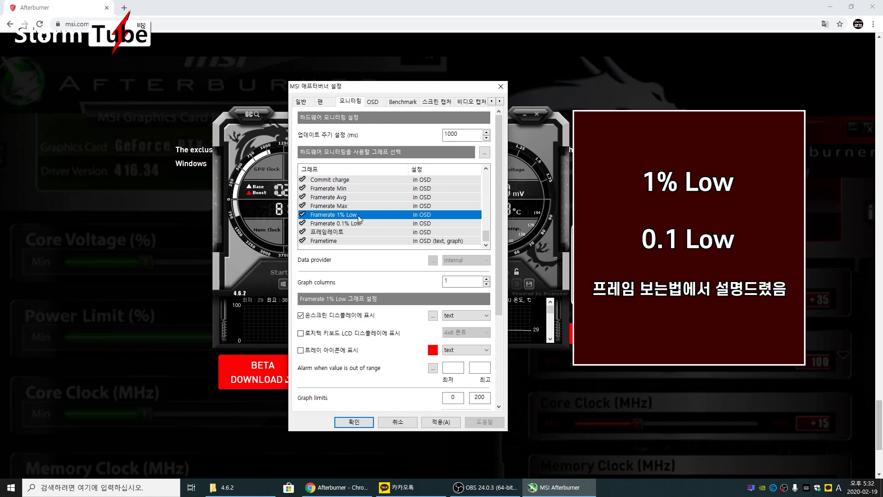
left_click(361, 224)
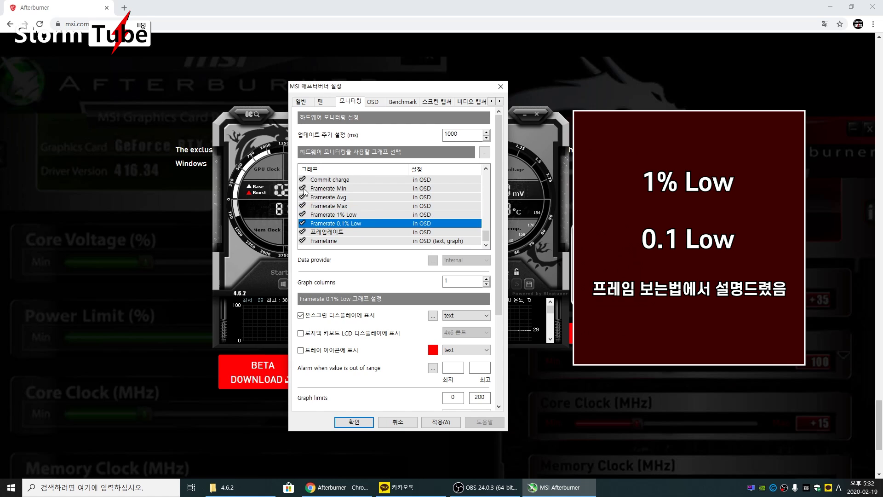
left_click(344, 232)
left_click(342, 240)
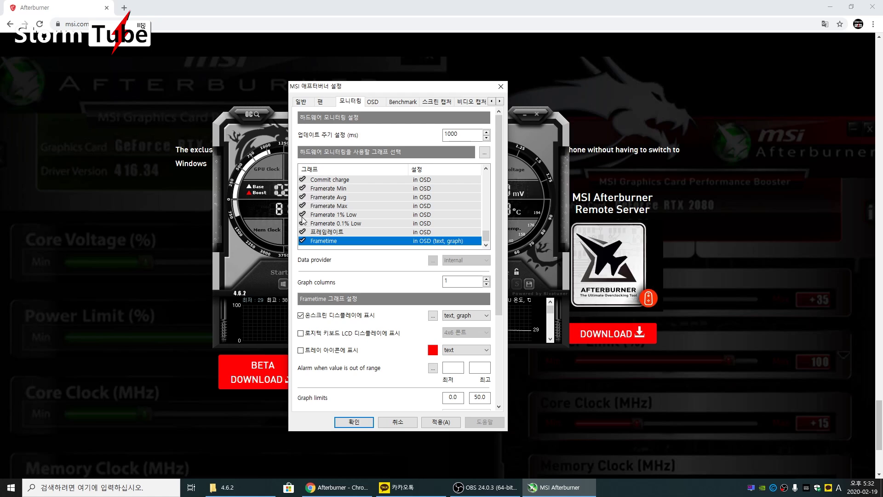
left_click(349, 214)
left_click(351, 197)
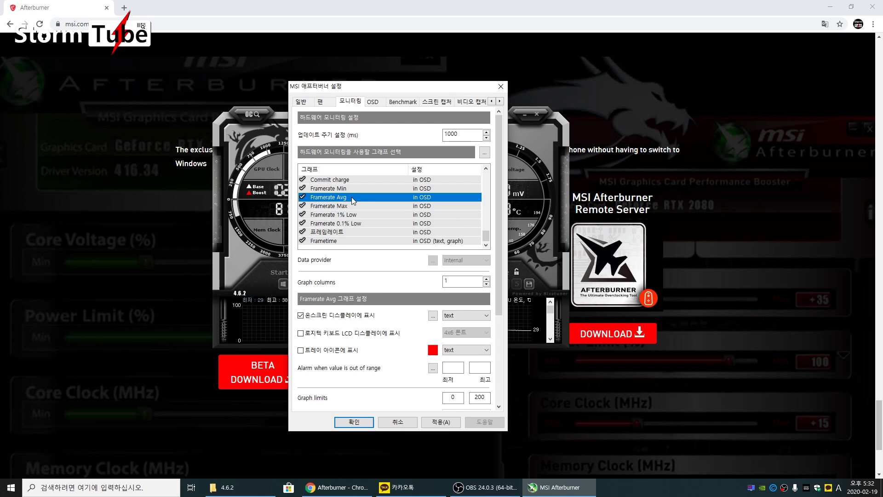
scroll(374, 210, "up", 3)
scroll(385, 204, "up", 2)
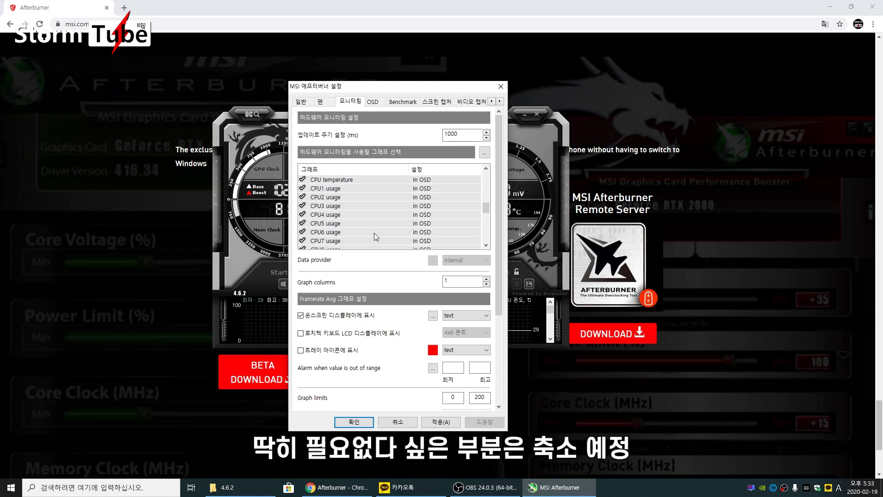
- Set the Frametime entry's on-screen display mode to "text, graph"
scroll(374, 233, "down", 6)
left_click(408, 241)
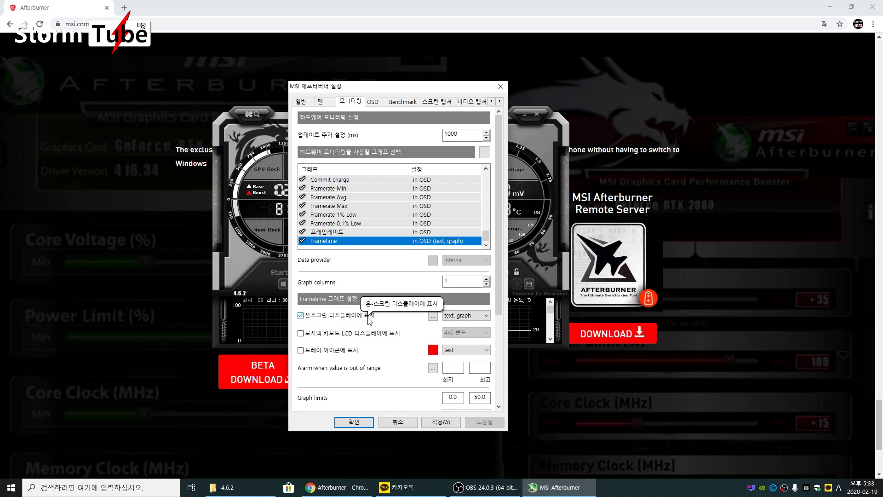
left_click(466, 315)
left_click(449, 325)
left_click(466, 315)
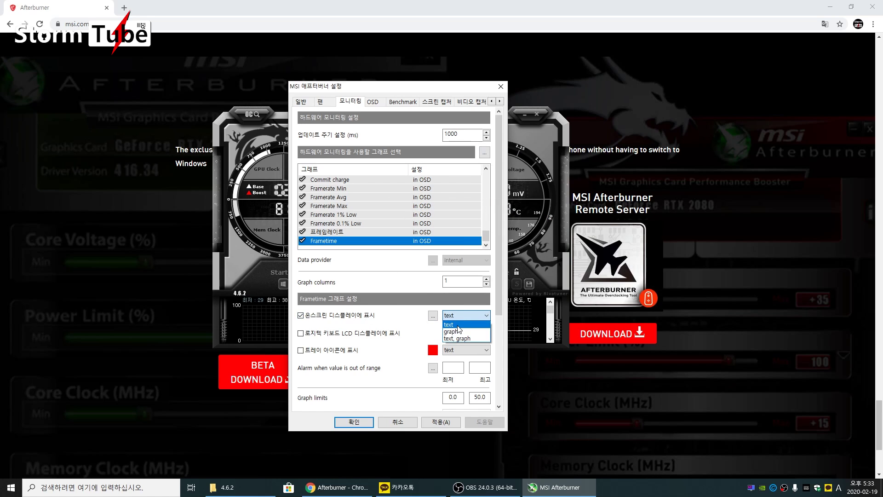
left_click(460, 338)
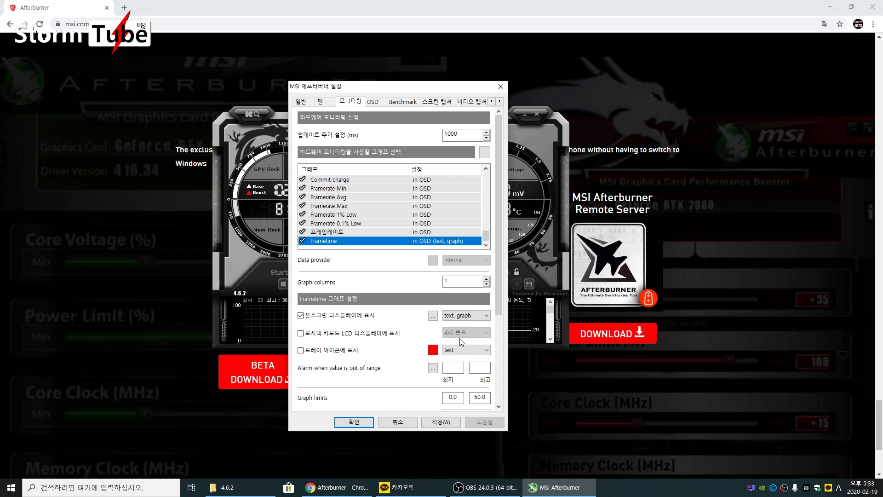
left_click(466, 315)
left_click(468, 325)
left_click(467, 315)
left_click(464, 331)
left_click_drag(468, 318, 467, 338)
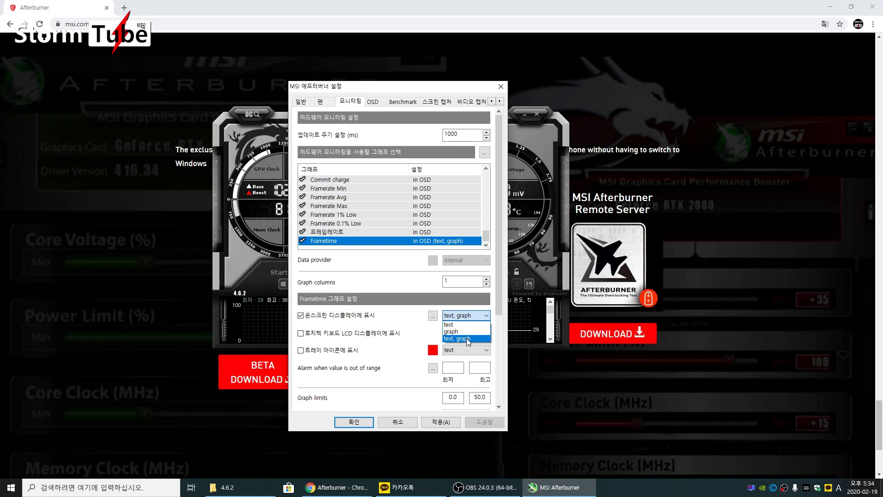
- Review the monitoring log options, the on-screen display and benchmark hotkeys, and the screen and video capture settings
scroll(466, 338, "down", 5)
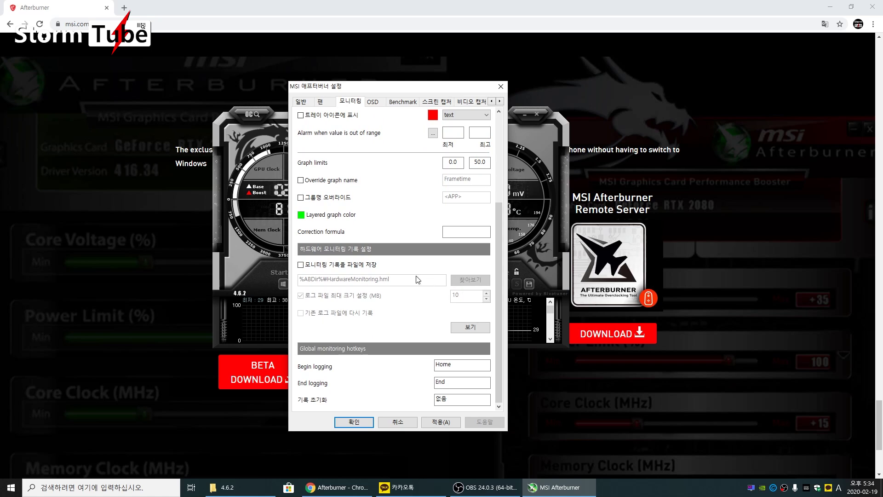
left_click_drag(498, 322, 498, 310)
left_click(374, 102)
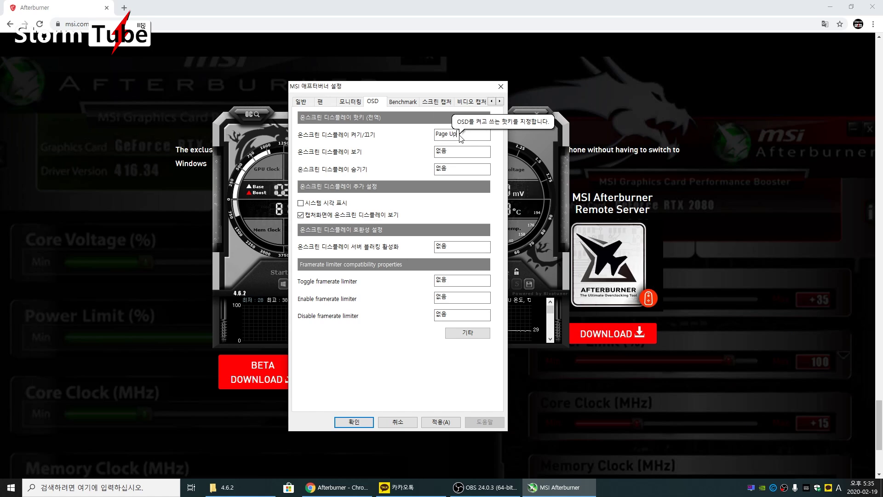
left_click(404, 102)
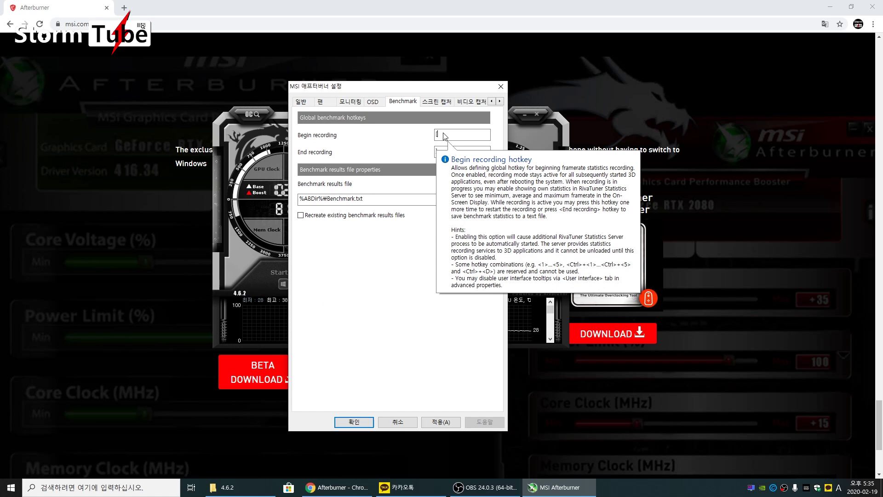
left_click(350, 101)
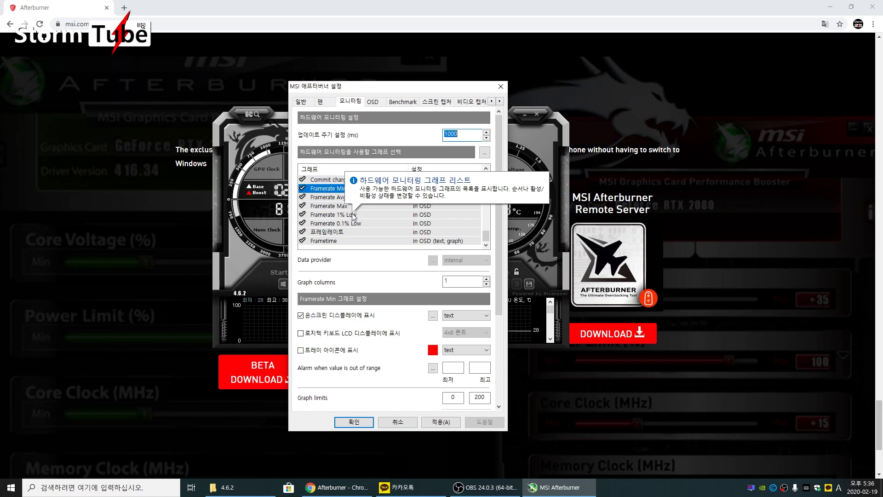
left_click(405, 102)
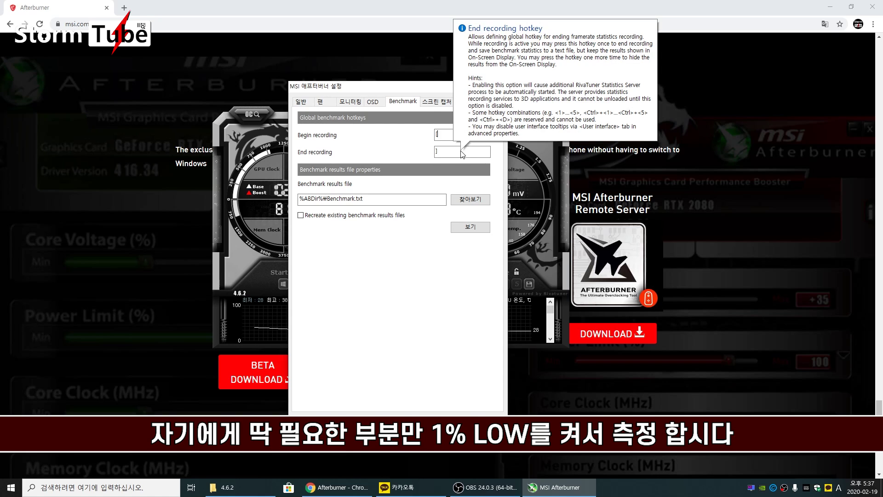
left_click(412, 94)
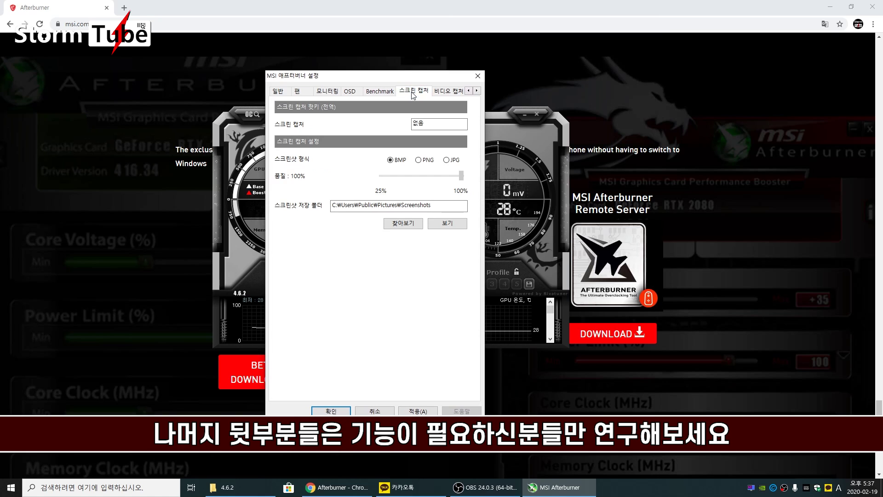
left_click(444, 92)
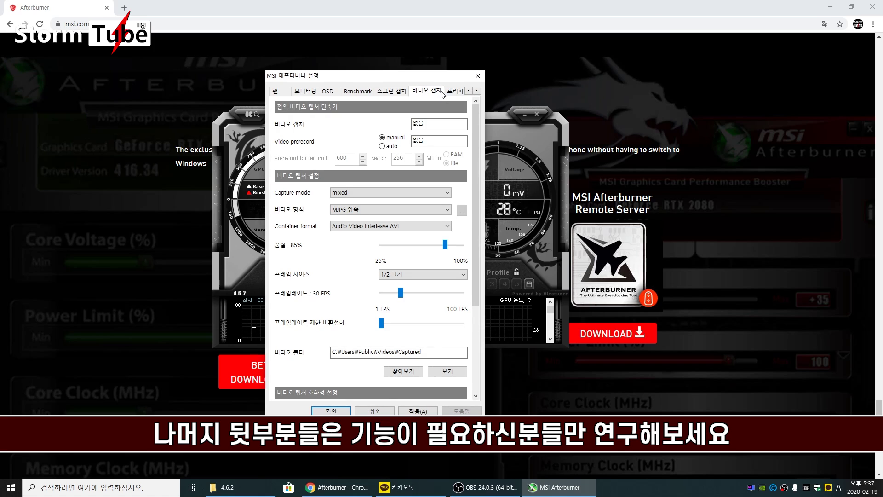
left_click(455, 93)
- Change the user interface skin to "MSI Cyborg Afterburner skin Red by Drerex Design" and apply it
left_click(454, 93)
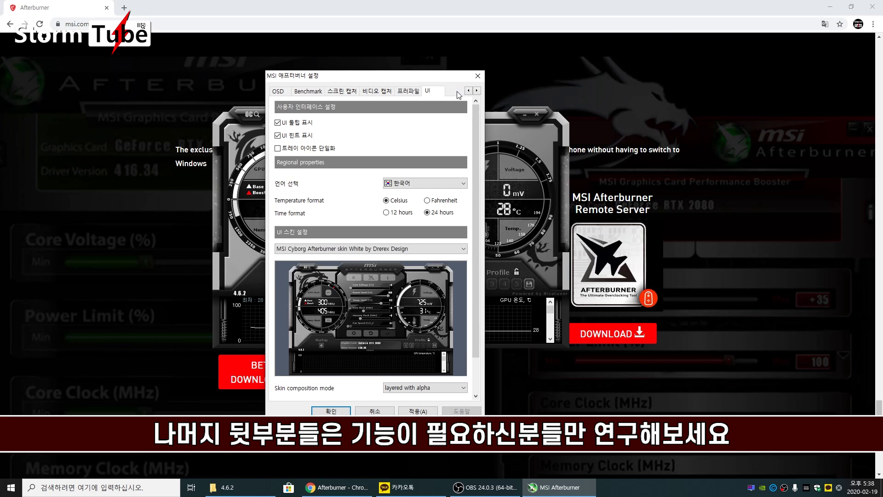
left_click(419, 249)
left_click(404, 293)
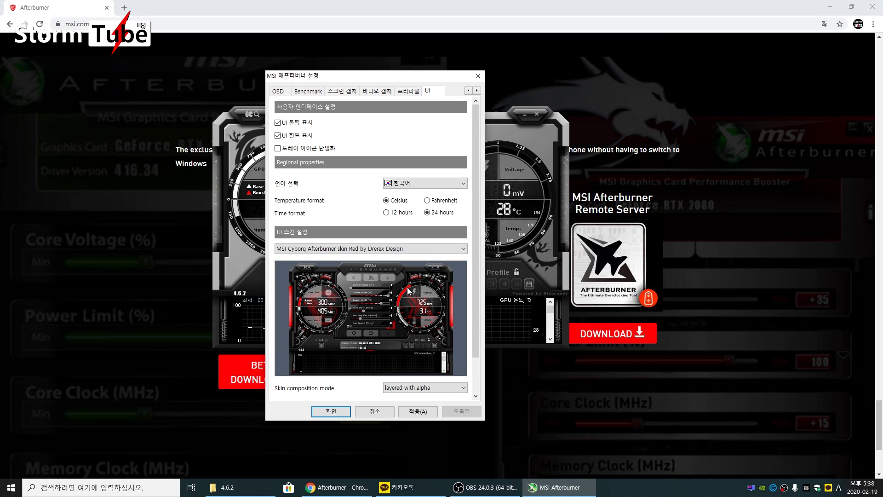
left_click_drag(401, 80, 483, 65)
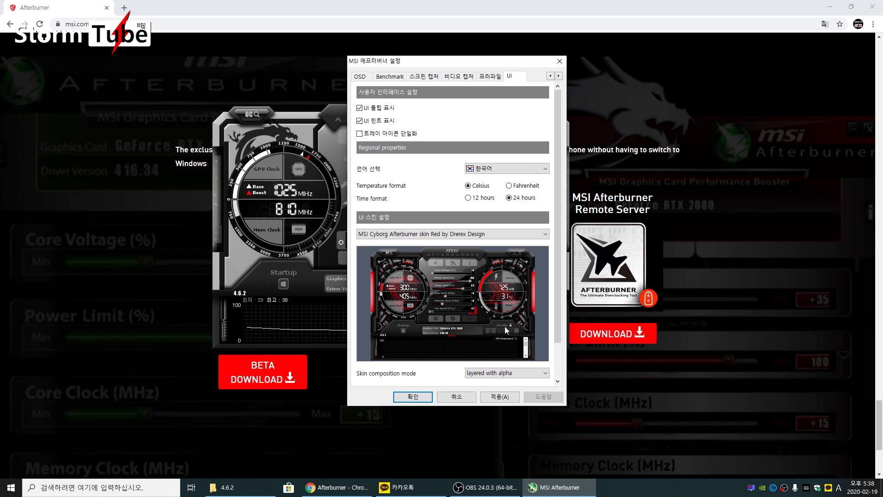
left_click(500, 395)
- Check the benchmark settings and return to the hardware monitoring settings
left_click(298, 73)
left_click(322, 72)
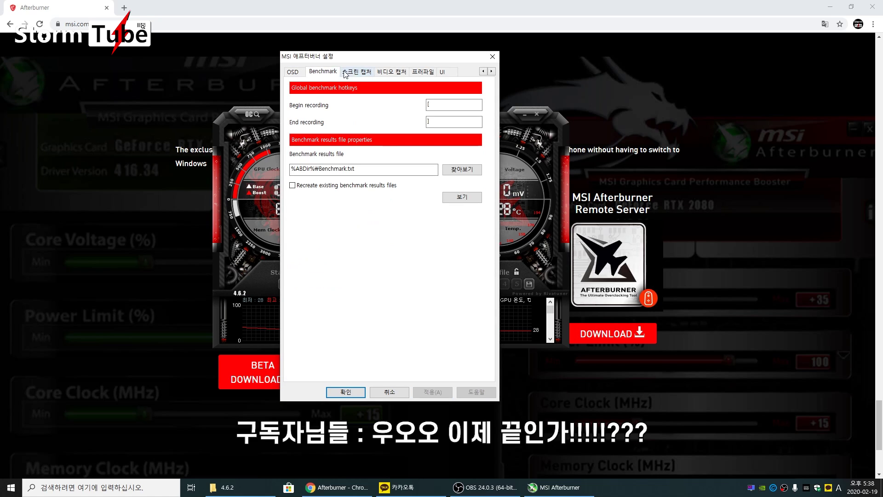
left_click(347, 73)
left_click(325, 73)
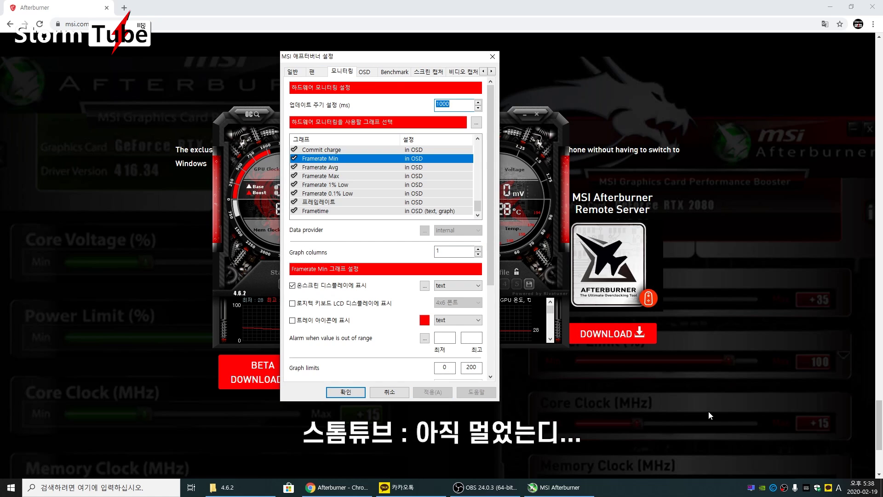
- Open the RivaTuner Statistics Server window and place it beside the Afterburner settings window
left_click(742, 485)
left_click_drag(481, 95, 619, 95)
left_click_drag(428, 63, 359, 74)
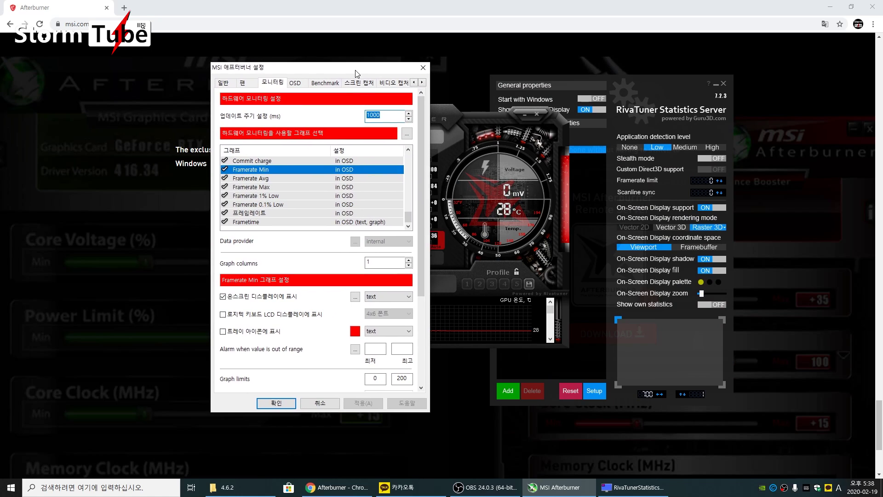
left_click_drag(607, 72, 594, 72)
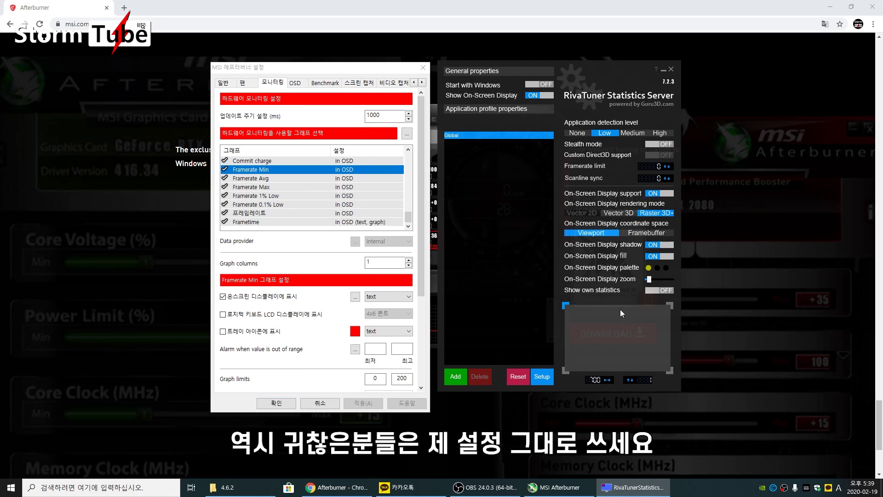
- Review the on-screen display shadow, zoom and X coordinate settings and the framerate limit in RivaTuner Statistics Server
left_click(662, 244)
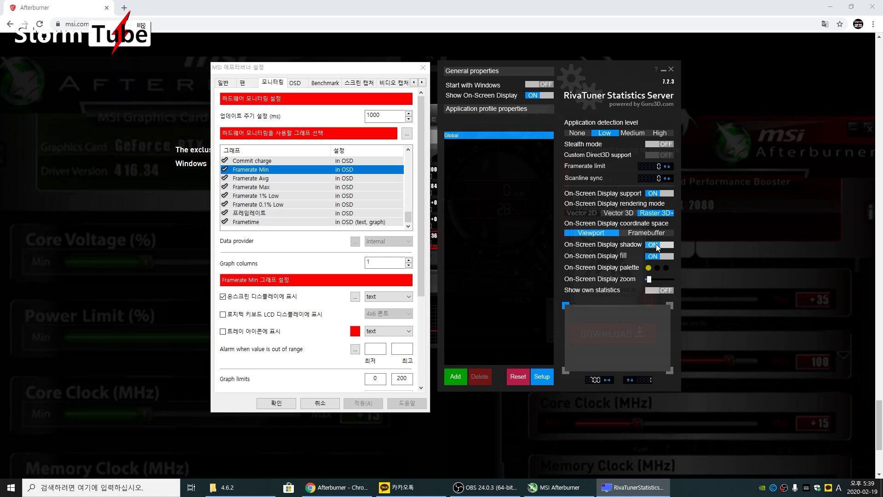
left_click(658, 245)
left_click(610, 277)
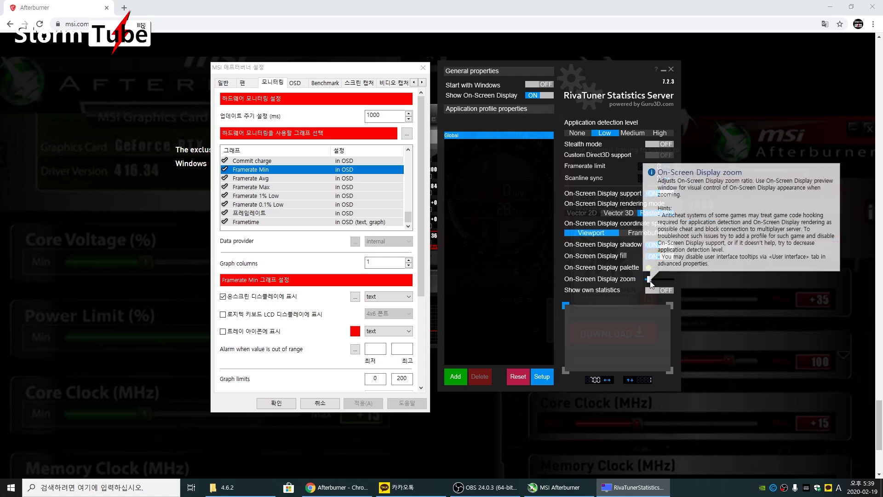
left_click_drag(651, 280, 653, 280)
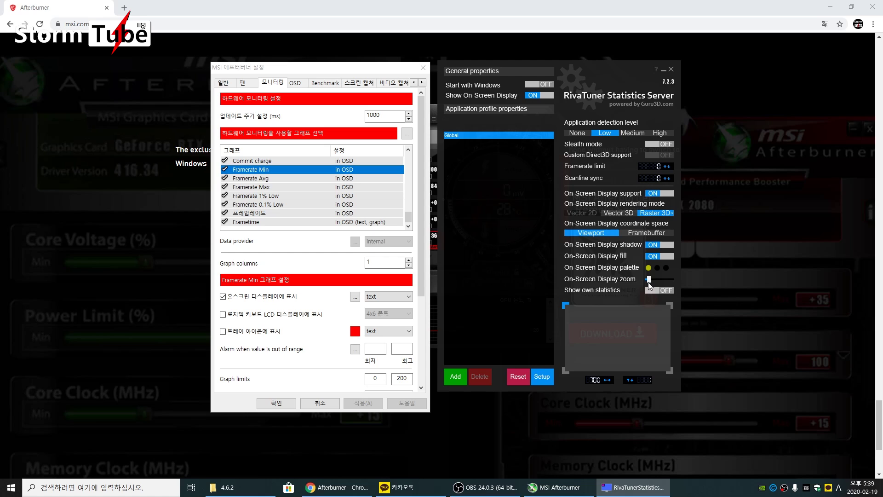
left_click_drag(651, 280, 649, 281)
mouse_move(593, 379)
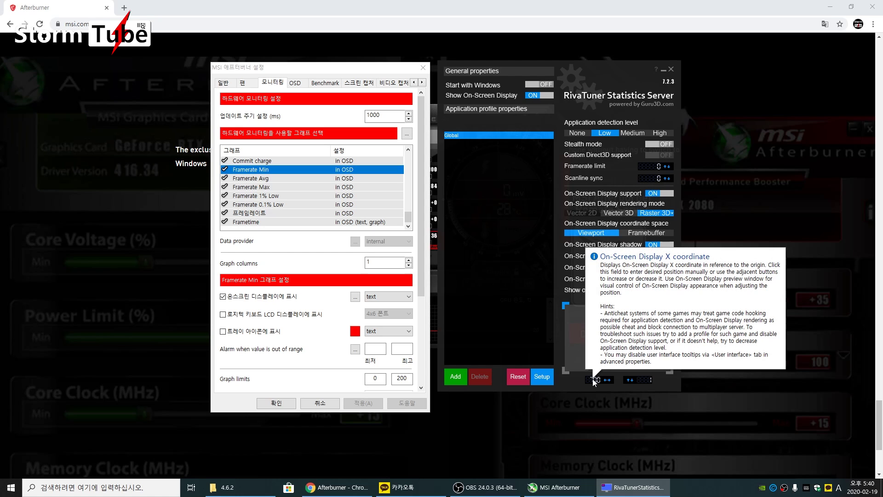
mouse_move(625, 164)
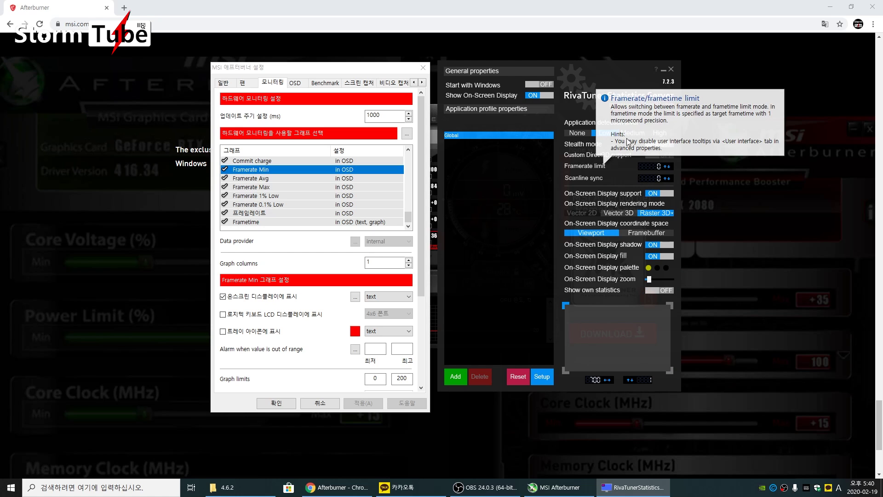
left_click(659, 170)
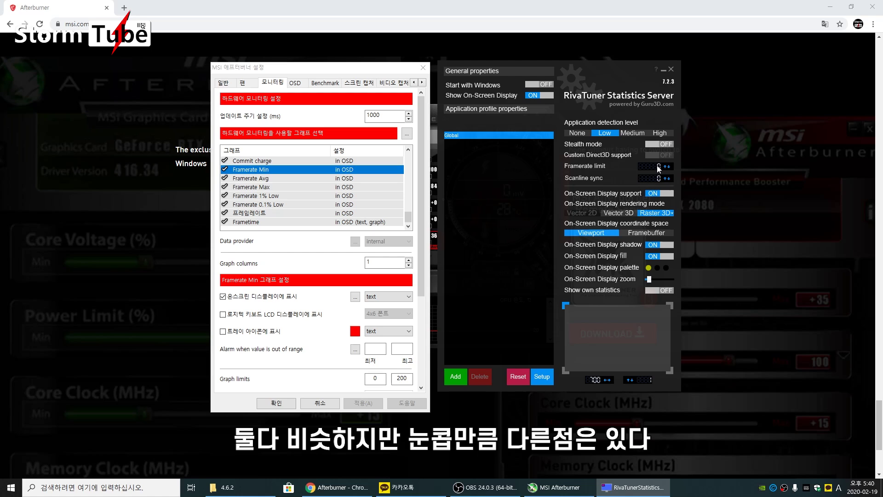
mouse_move(658, 166)
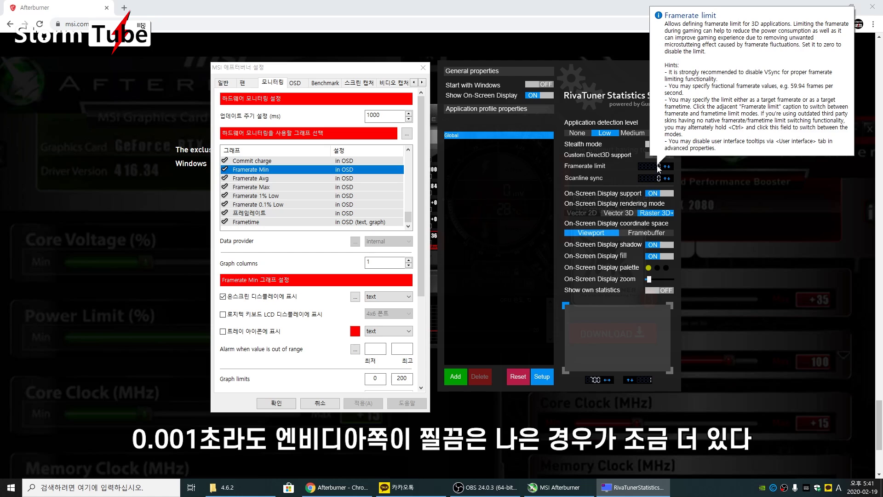
- Return to the Afterburner settings, select Framerate Min, Avg and Max together, and check their shared group name override
left_click(419, 68)
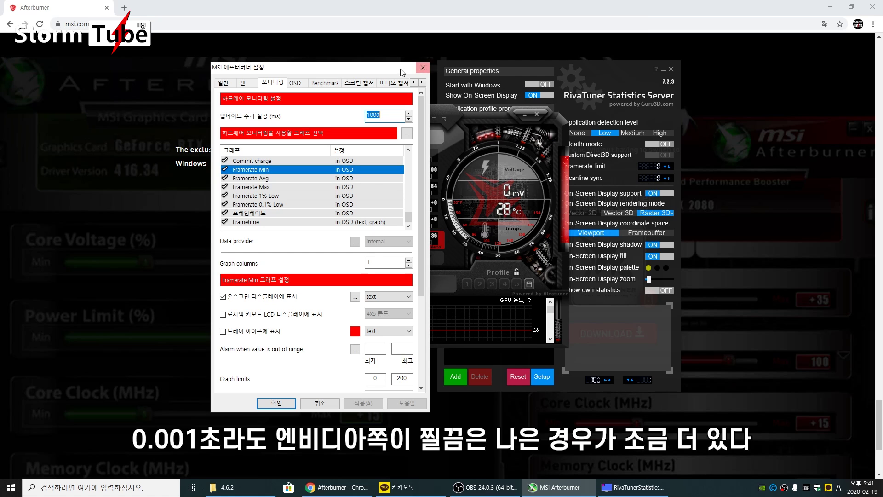
left_click_drag(370, 69, 423, 65)
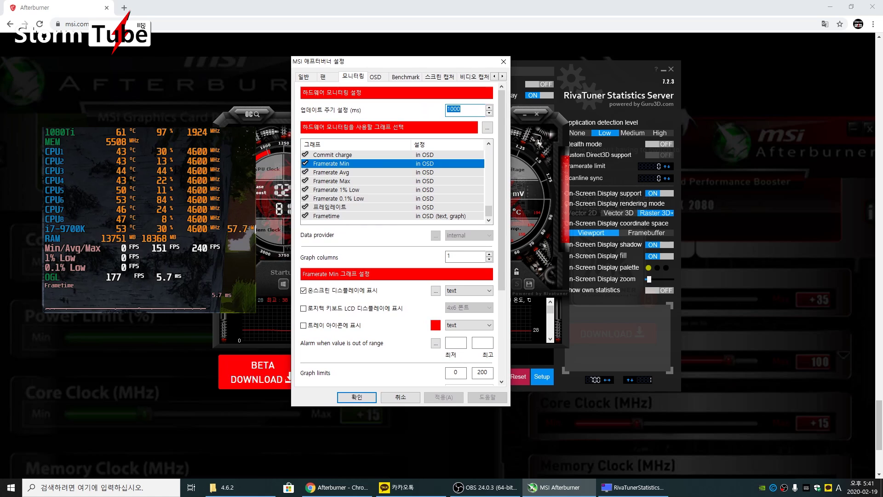
left_click(371, 143)
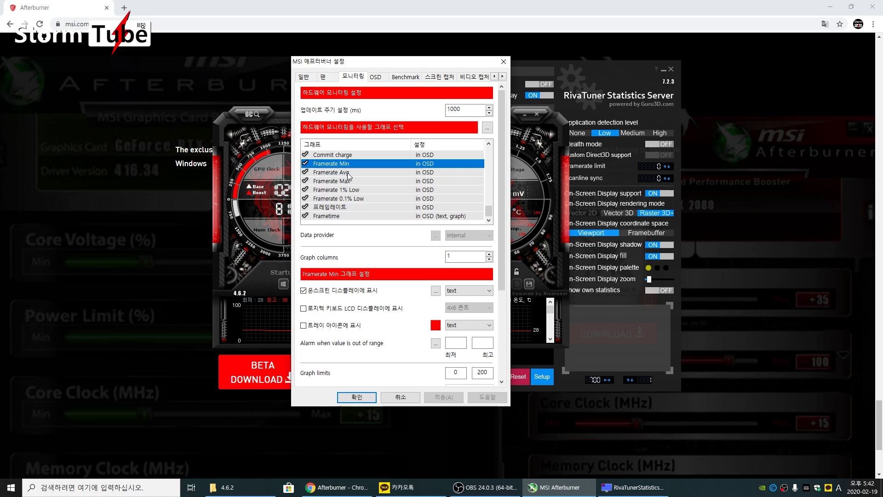
left_click(349, 175)
left_click(350, 182)
left_click(350, 166)
left_click(354, 173, "ctrl")
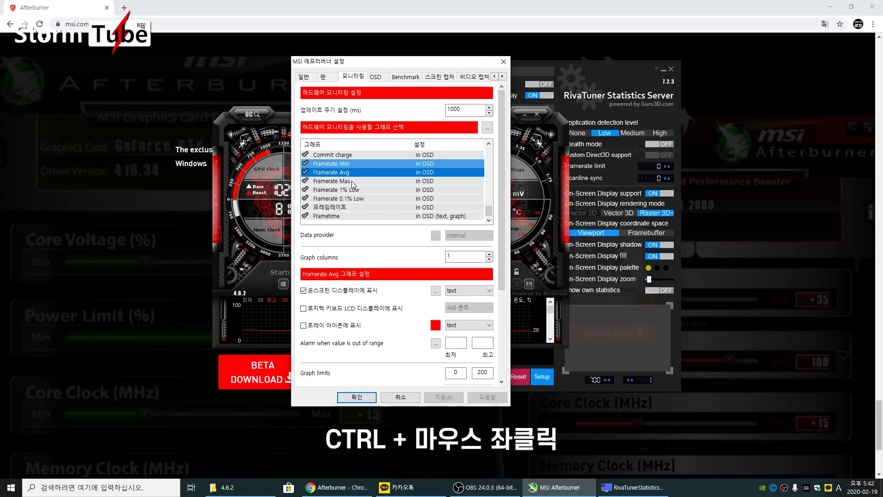
left_click(351, 182, "ctrl")
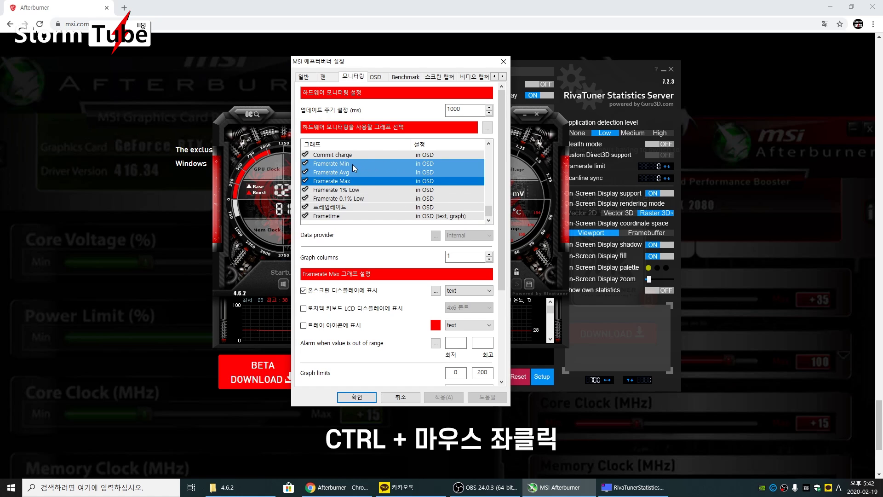
left_click_drag(501, 190, 501, 217)
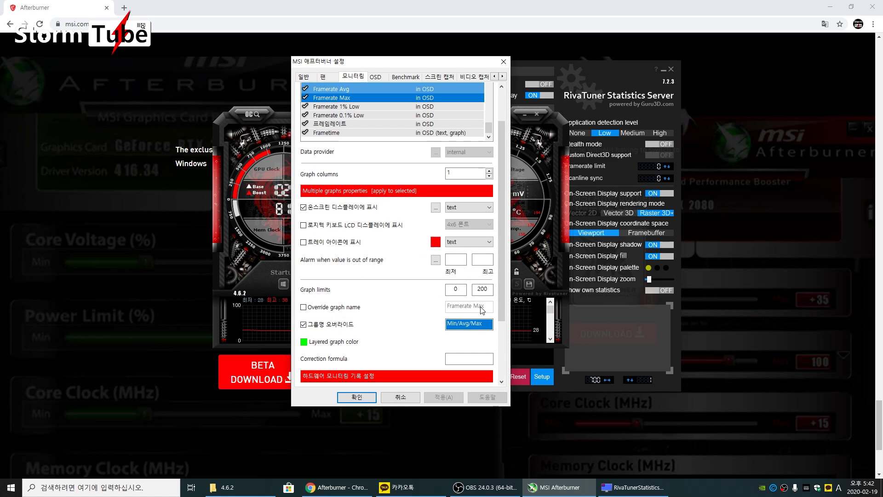
scroll(353, 96, "up", 1)
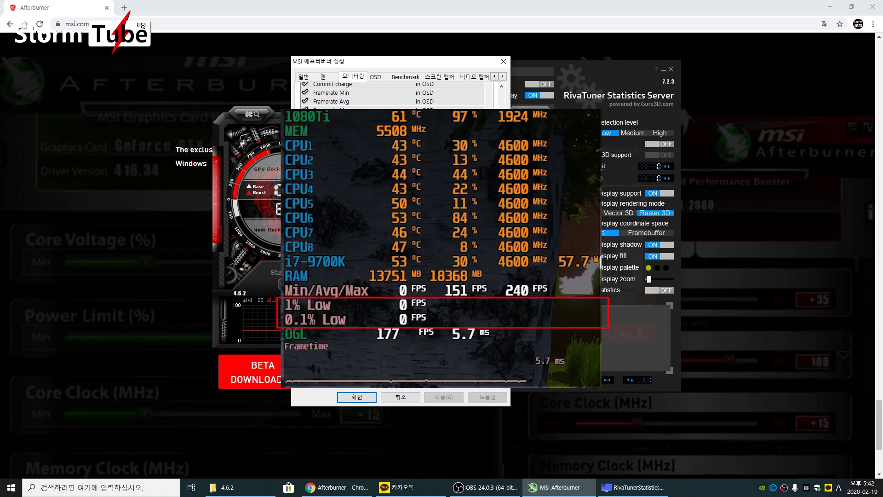
- Set the group name override of Framerate 1% Low and Framerate 0.1% Low together to "1 low / 0.1 low"
left_click(355, 119)
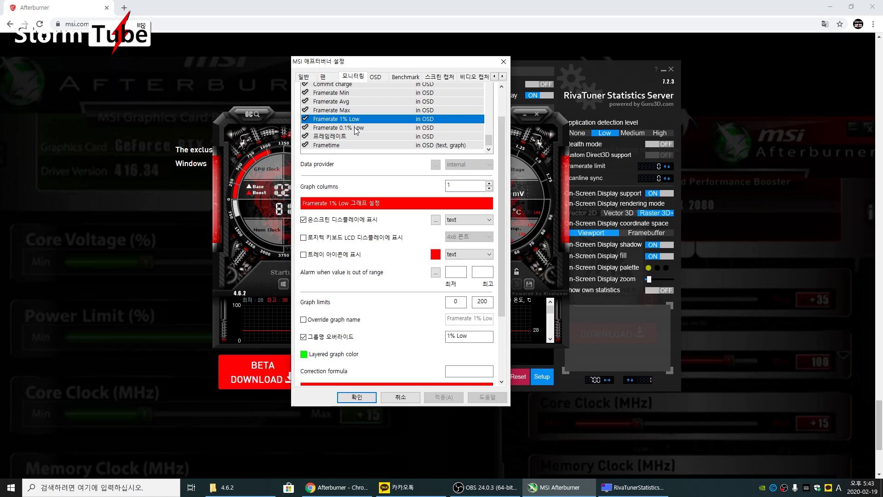
left_click(356, 128)
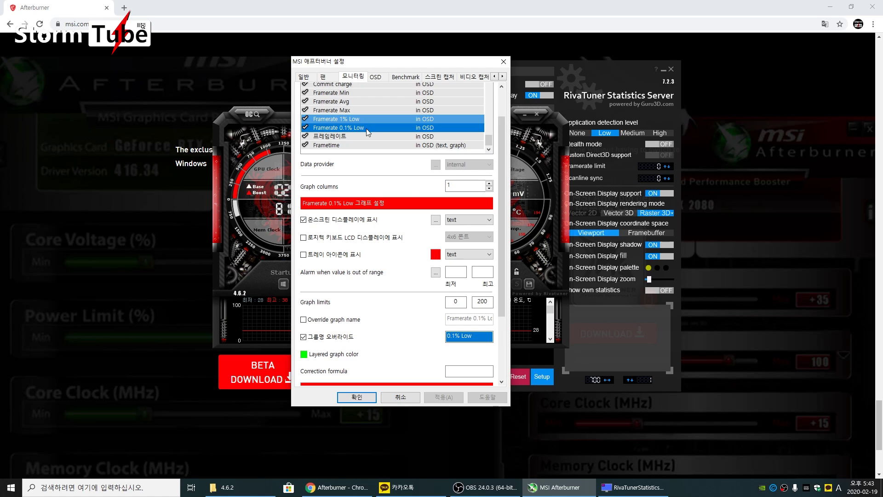
left_click(476, 335)
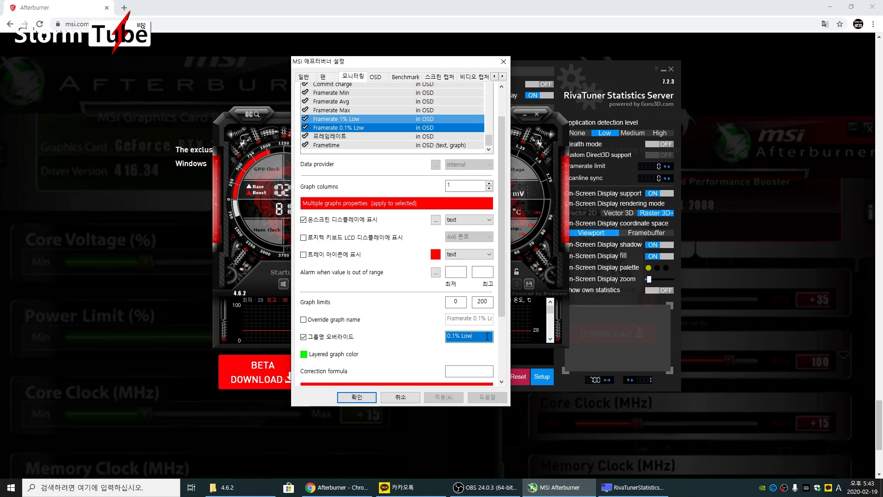
key("BackSpace")
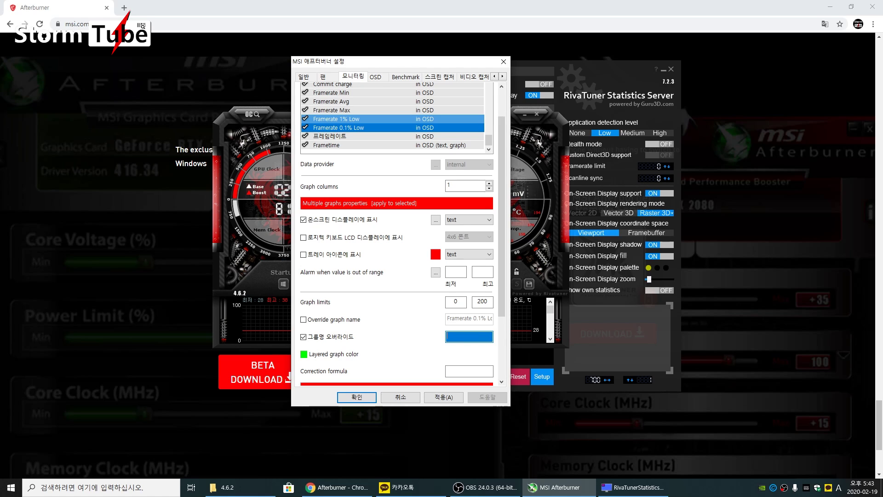
type("1 low / 0.1 low")
- Set the group name override of the GPU temperature, GPU usage and core clock entries together to "1080ti"
scroll(316, 197, "up", 1)
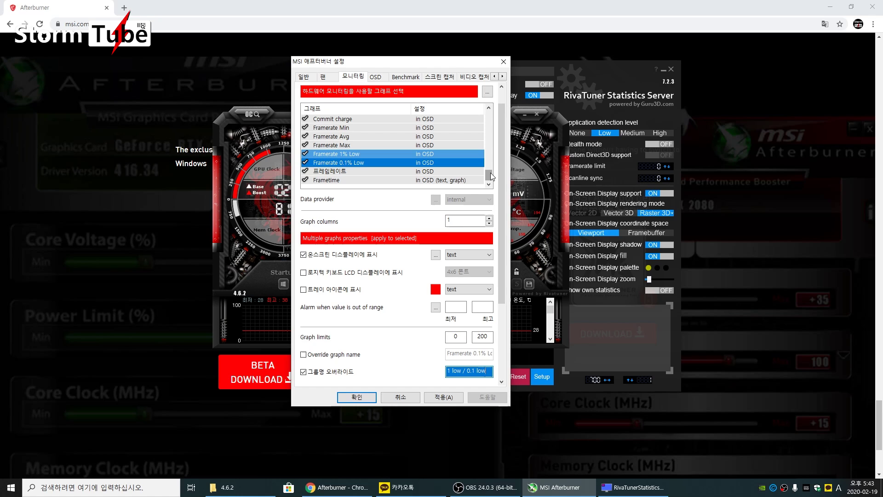
left_click_drag(490, 176, 489, 120)
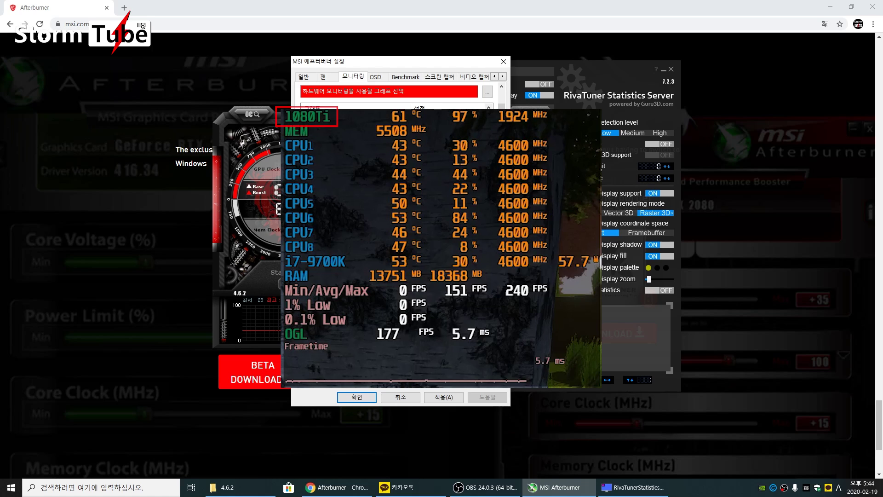
left_click(347, 127)
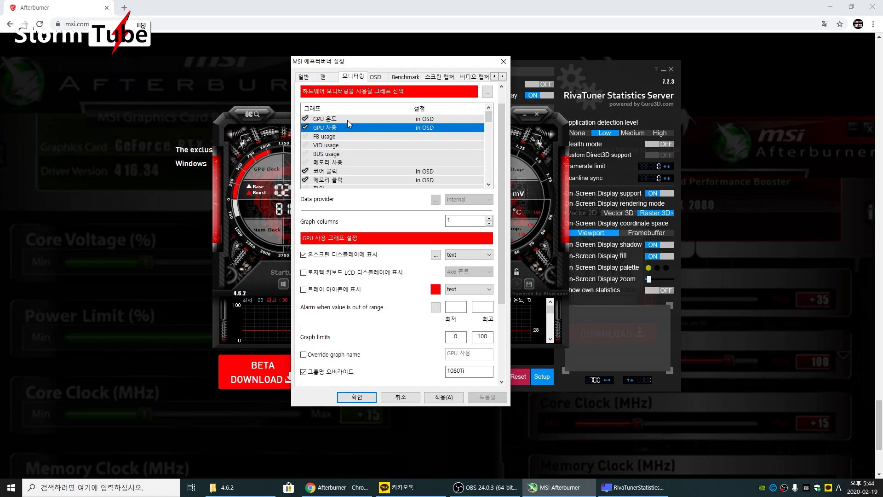
left_click(347, 120)
left_click(346, 127)
left_click(344, 172)
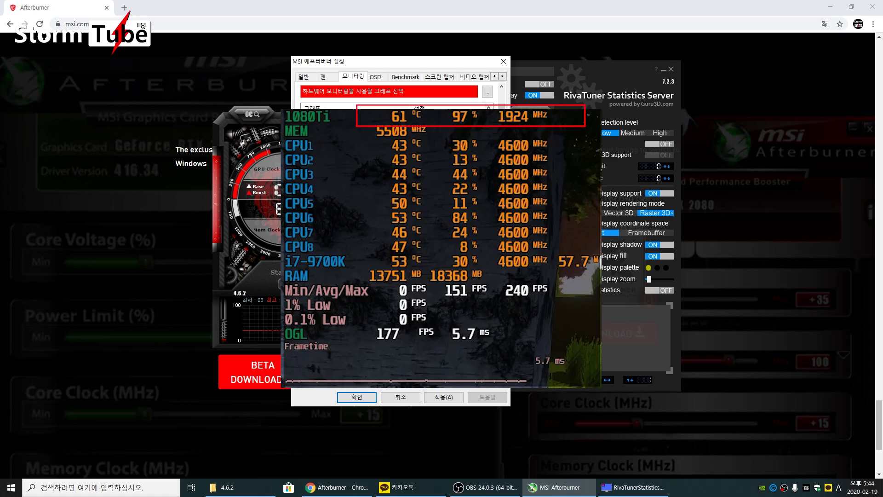
left_click(354, 119)
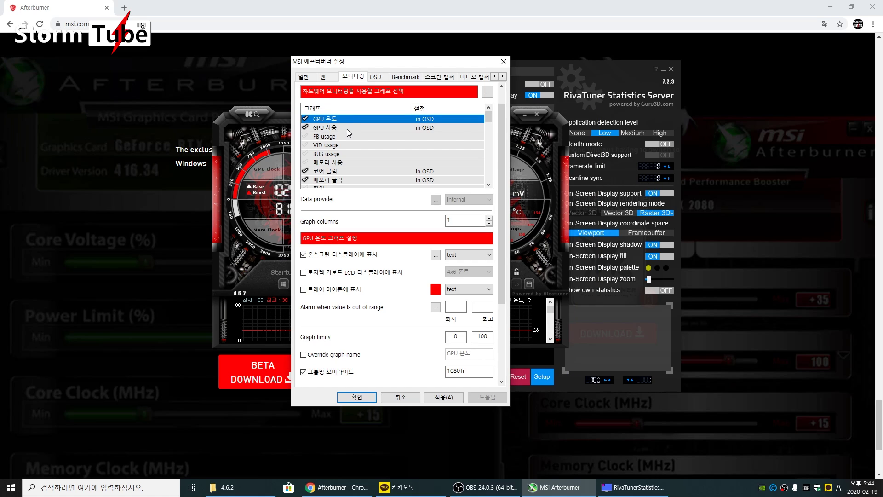
left_click(347, 129)
left_click(342, 172, "ctrl")
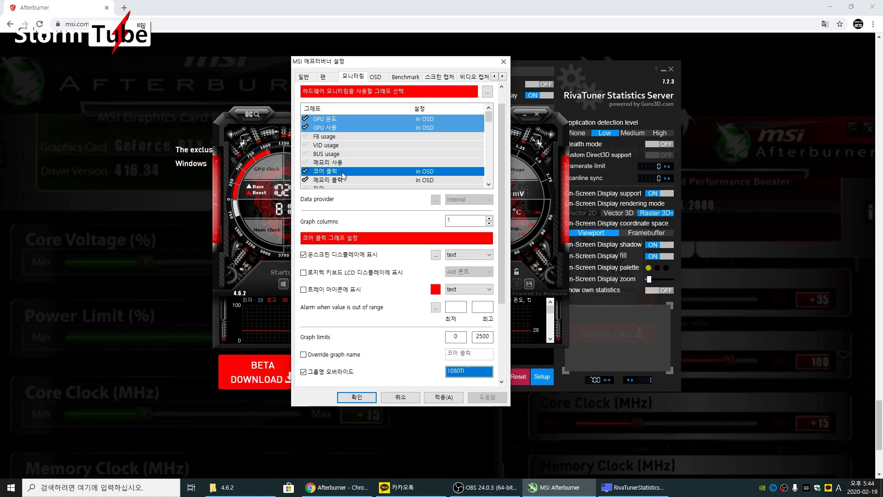
type("1060")
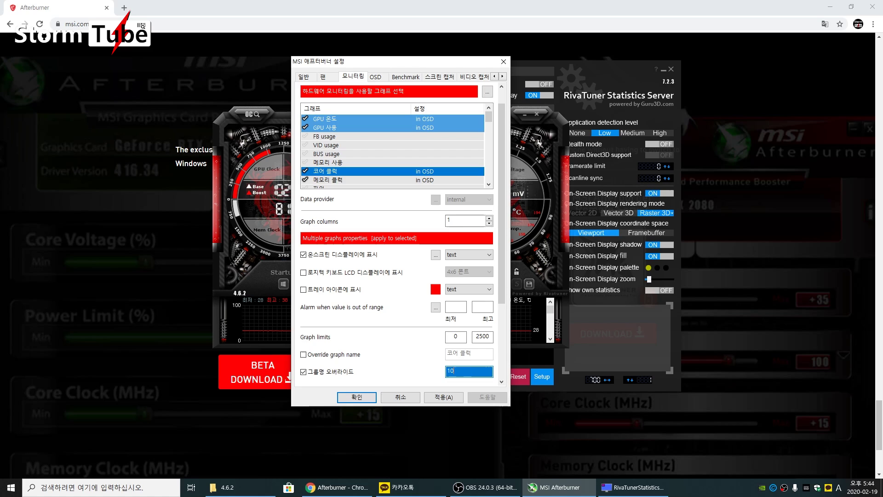
key("BackSpace")
type("80ti")
- Set the memory clock entry's group name override to "2666Mhz" and confirm green as its layered graph color
left_click(326, 180)
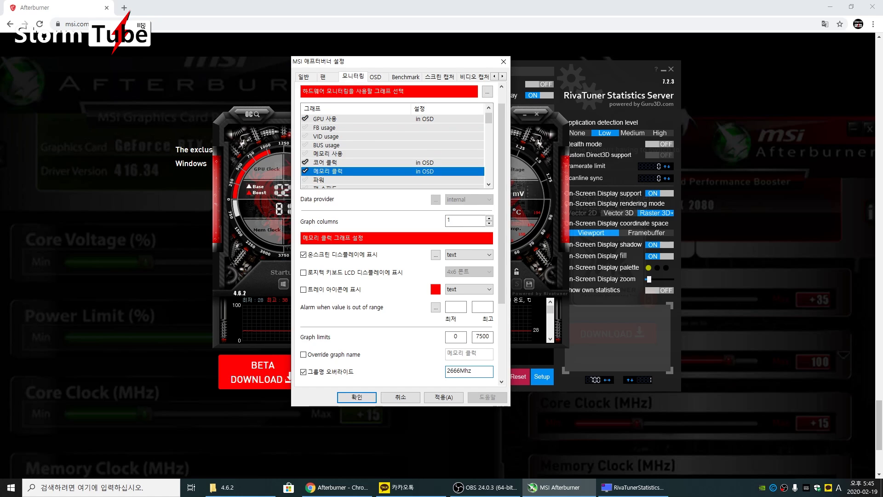
scroll(426, 262, "down", 5)
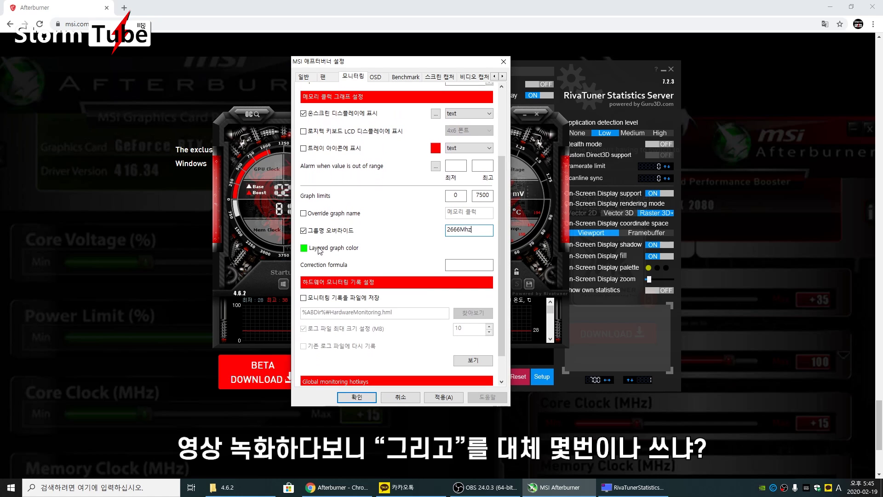
left_click(304, 248)
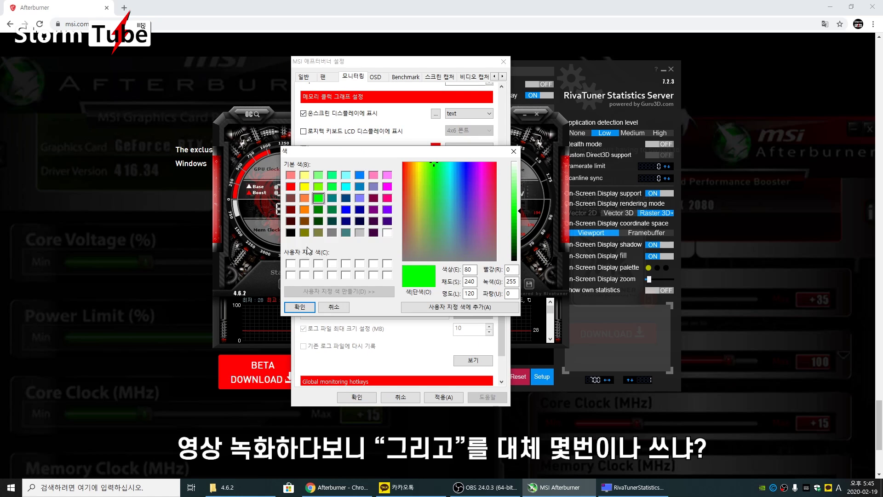
left_click(304, 307)
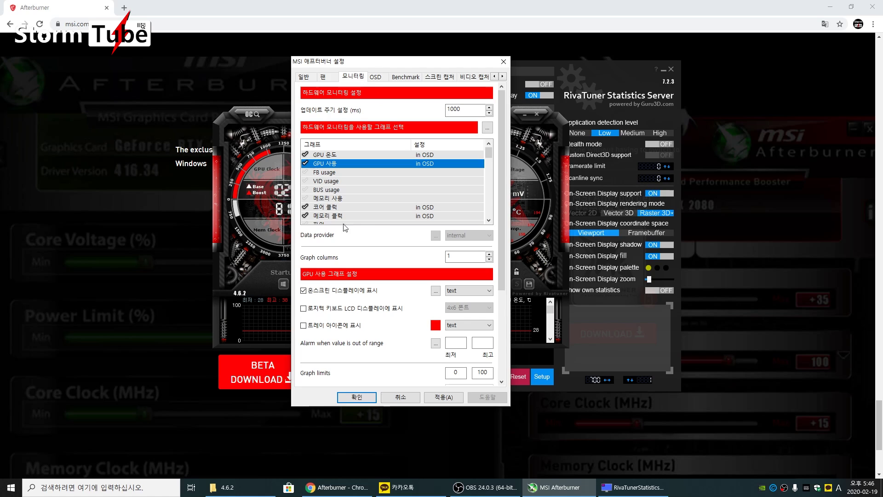
- Enable the tray icon display for the GPU temperature entry and apply it
left_click(349, 154)
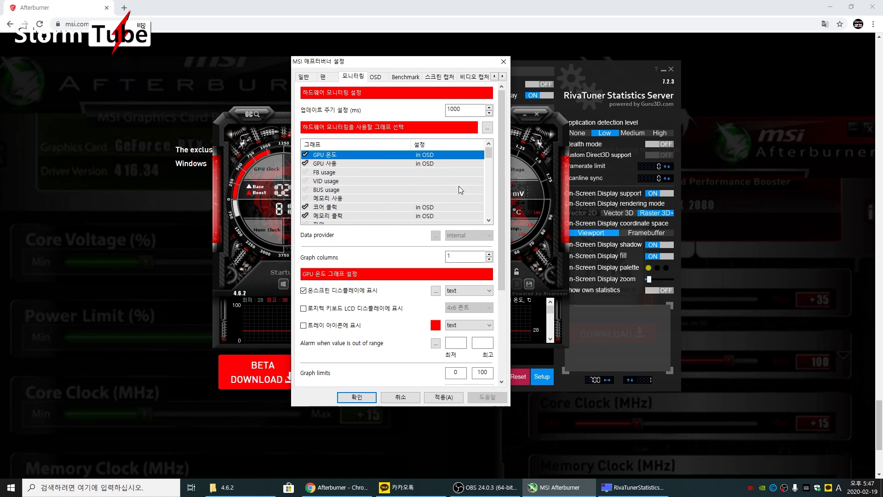
left_click(303, 325)
left_click(447, 400)
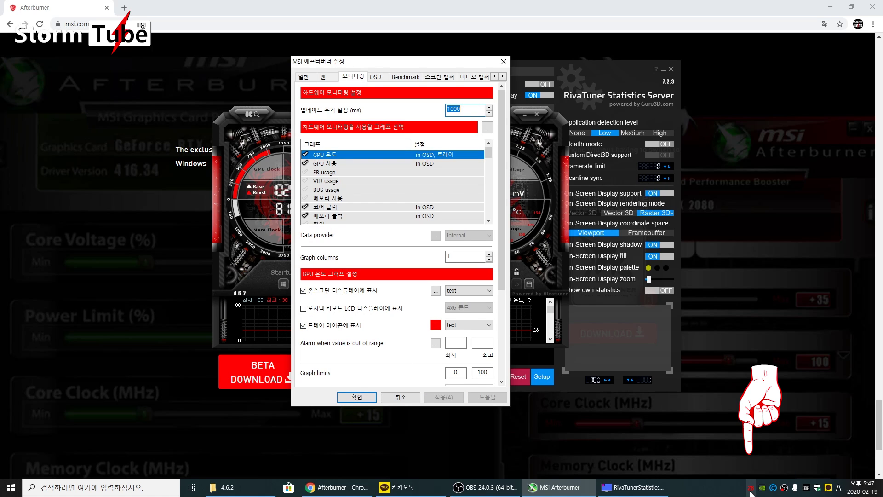
- Enable the tray icon display for the CPU temperature entry and apply it
left_click_drag(488, 154, 488, 182)
left_click(347, 182)
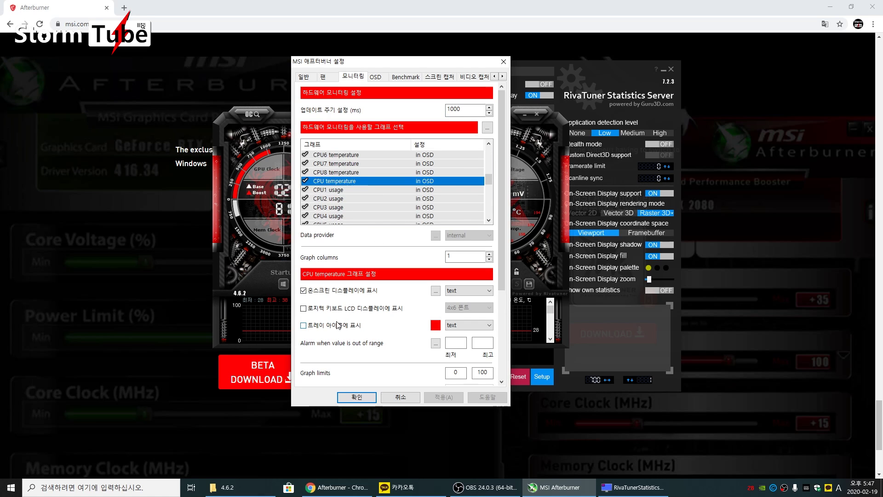
left_click(303, 326)
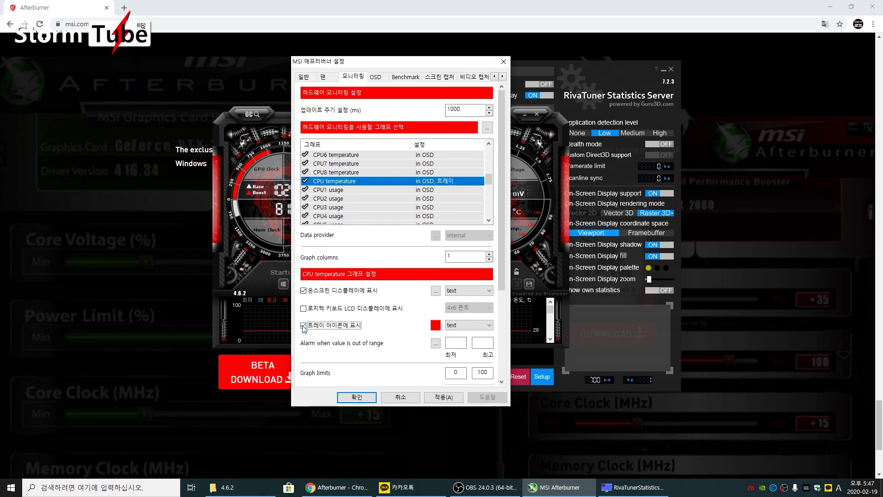
left_click(451, 398)
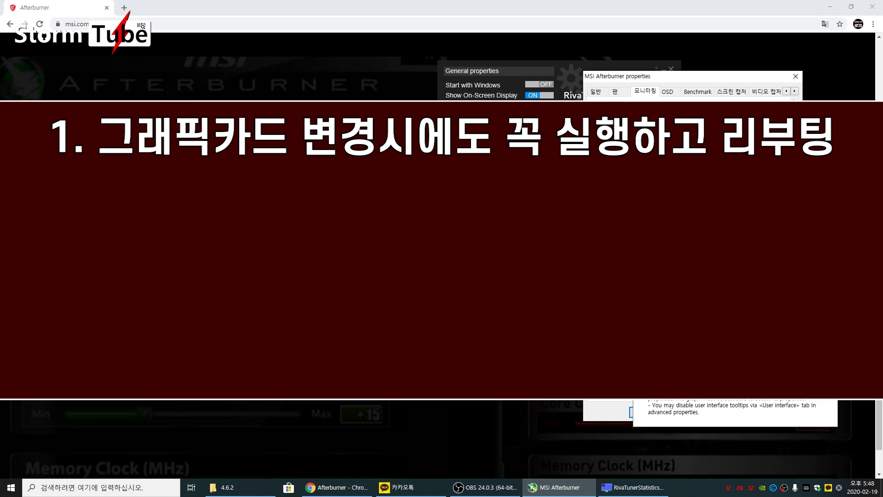
- Review the on-screen display hotkeys and the benchmark recording hotkeys, and return to the monitoring settings
left_click_drag(667, 76, 650, 68)
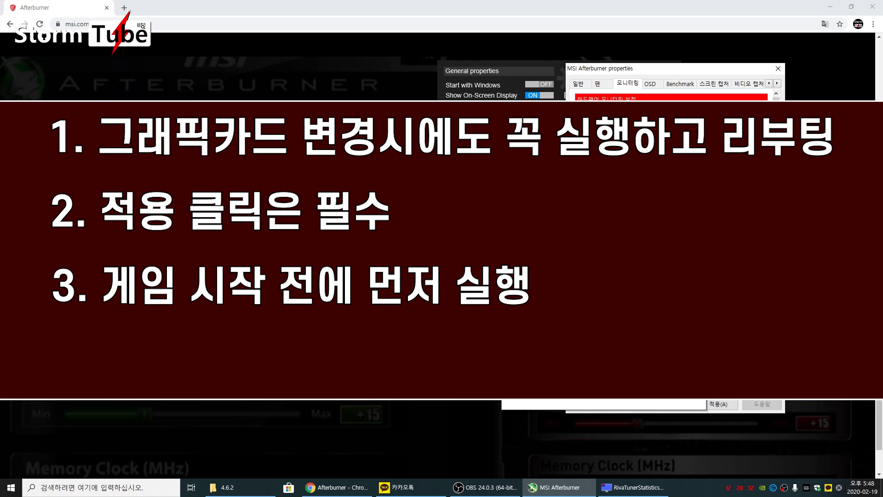
left_click(651, 84)
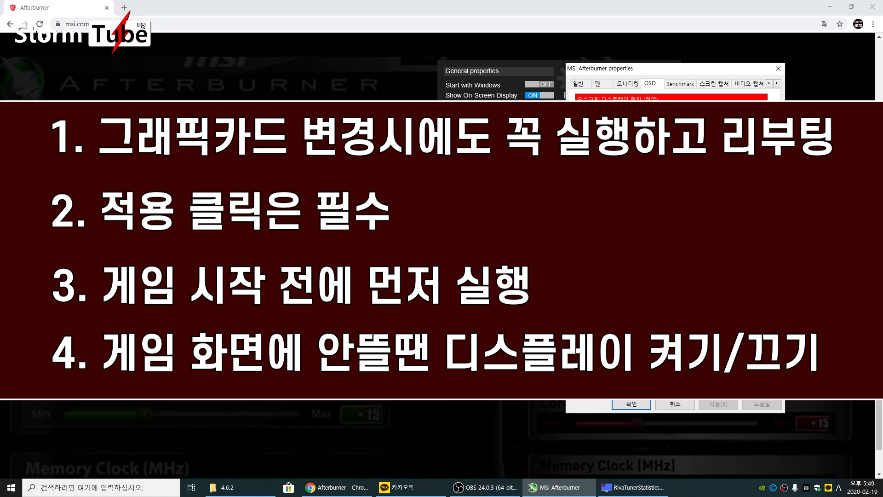
left_click(680, 84)
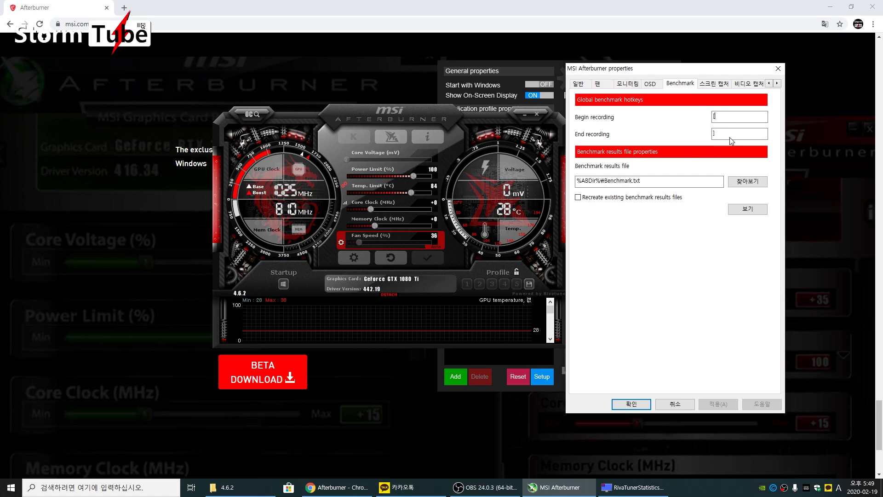
key("ctrl+shift+Tab")
key("ctrl+shift+Tab")
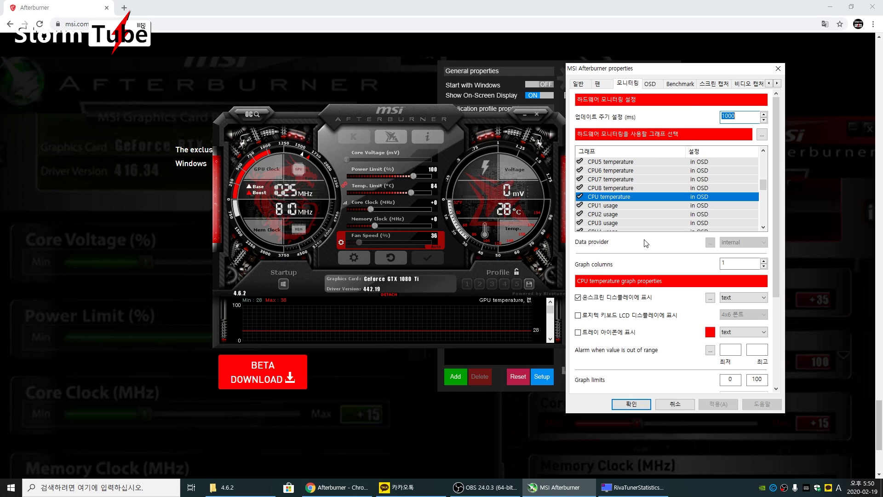